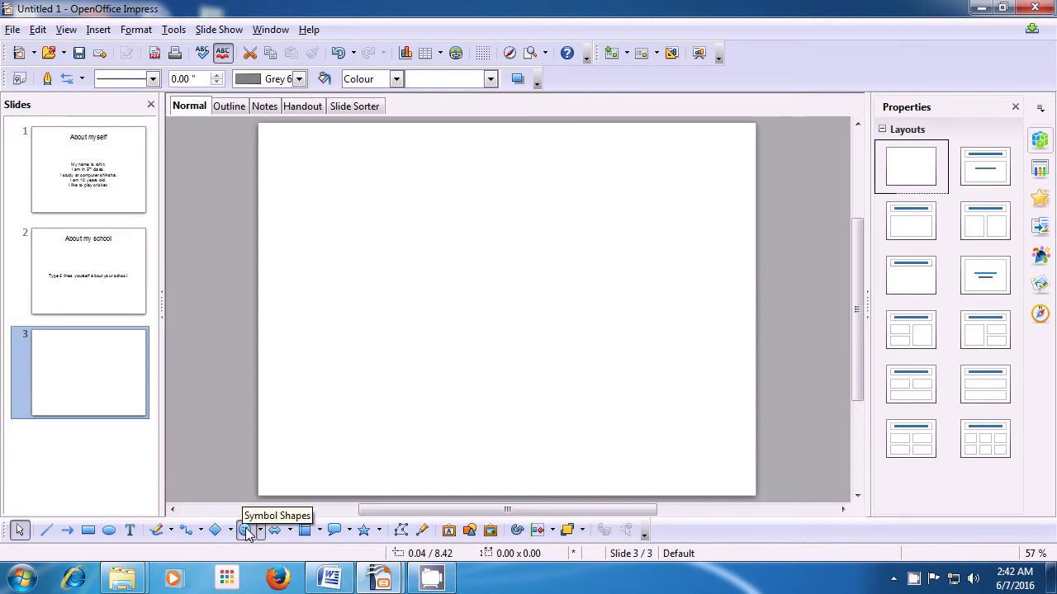
Draw a smiley face in the middle of slide 3 and enlarge it to about 4.20 × 3.20 inches.
click(245, 530)
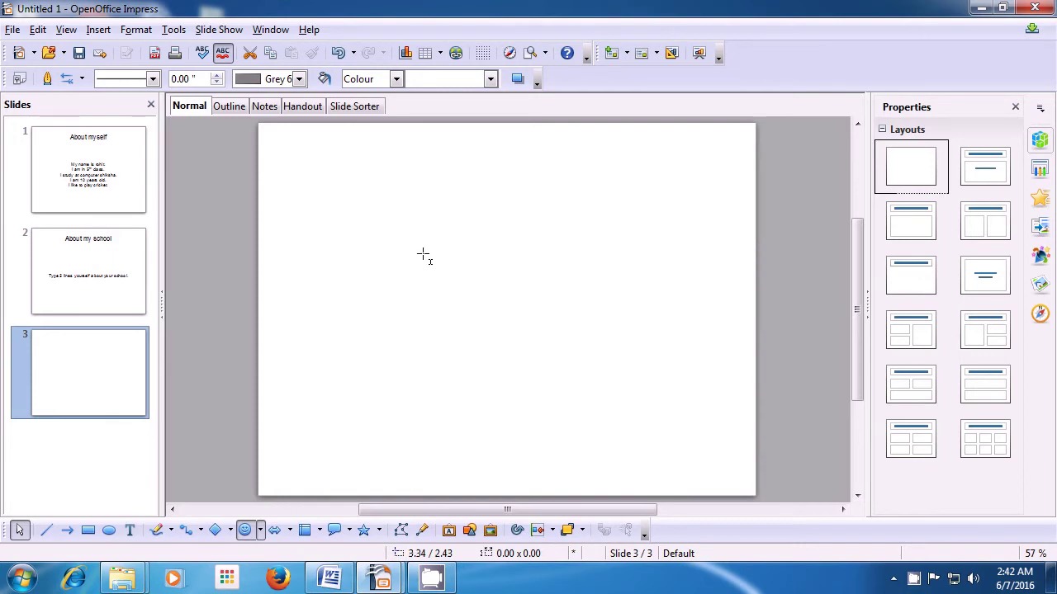
drag(424, 259, 595, 393)
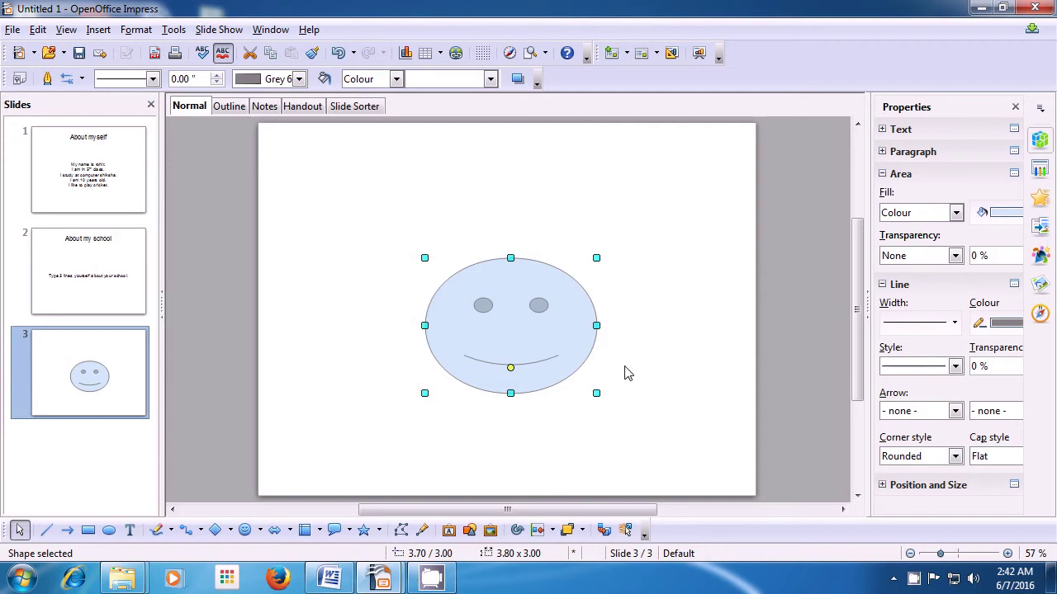
mouse_move(424, 257)
mouse_down()
mouse_move(443, 276)
mouse_move(413, 249)
mouse_up()
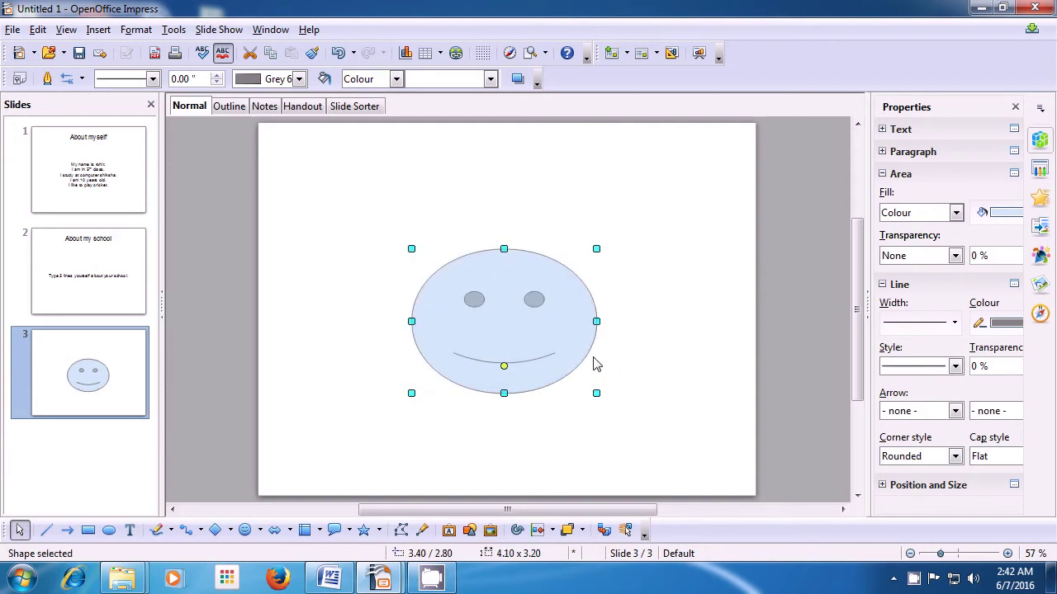
mouse_move(595, 247)
mouse_down()
mouse_move(576, 269)
mouse_move(601, 247)
mouse_up()
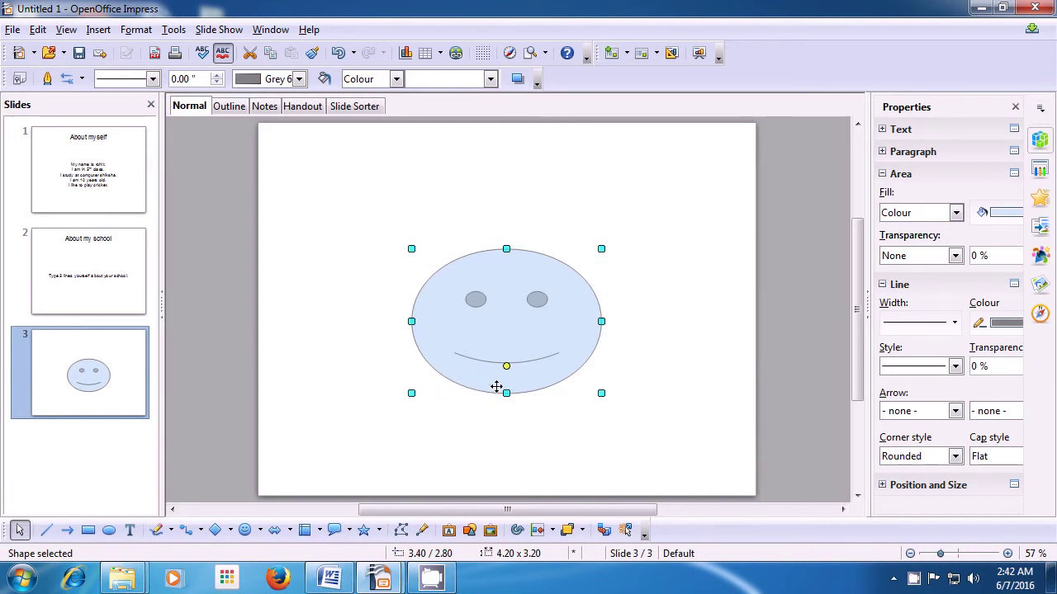
click(675, 295)
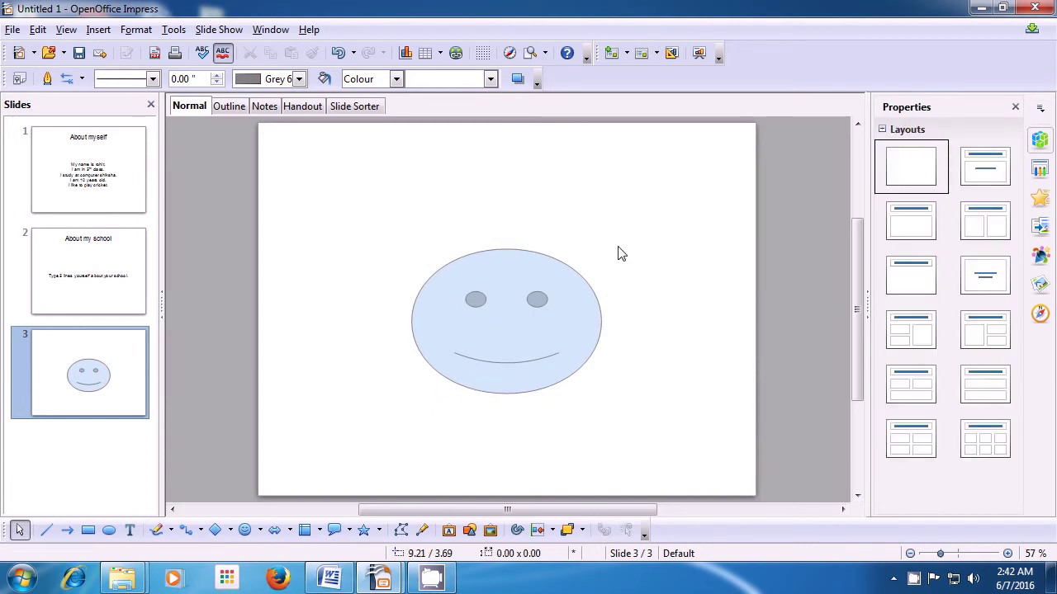
Apply the Ultrafine Dashed line style to the smiley face's outline.
click(526, 254)
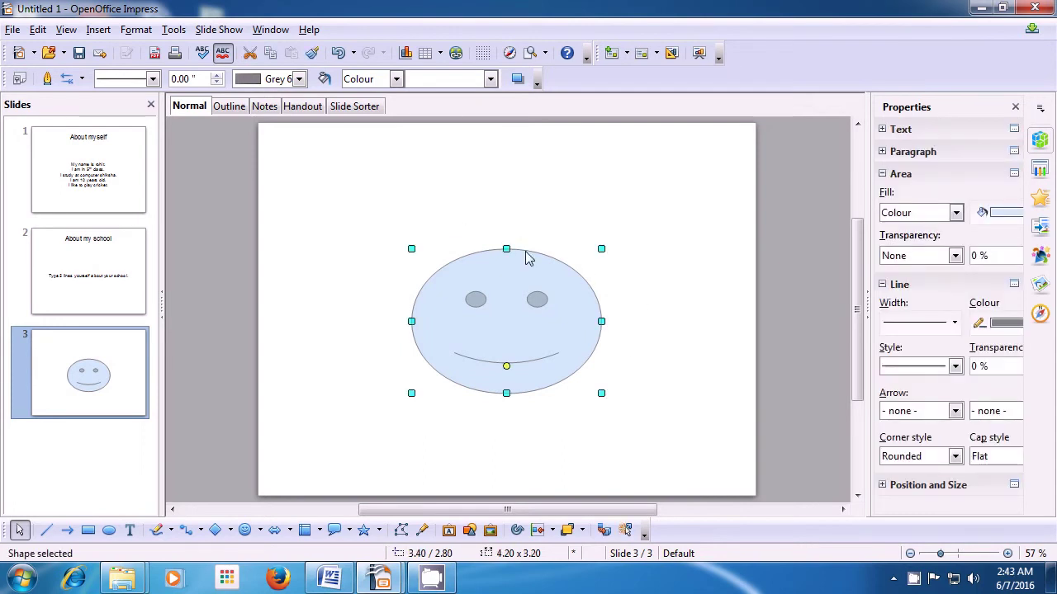
click(153, 80)
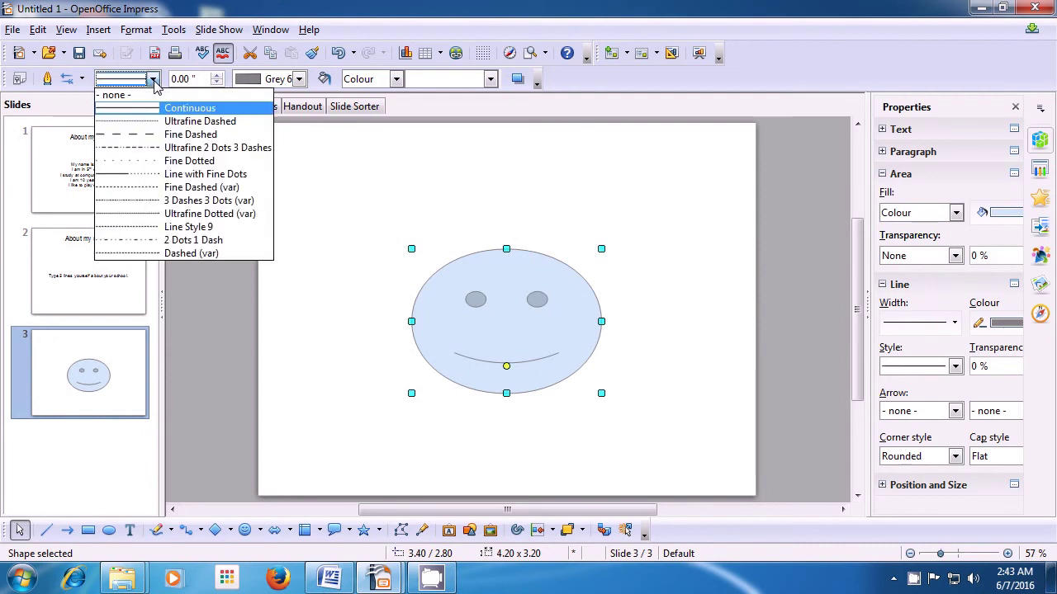
click(153, 123)
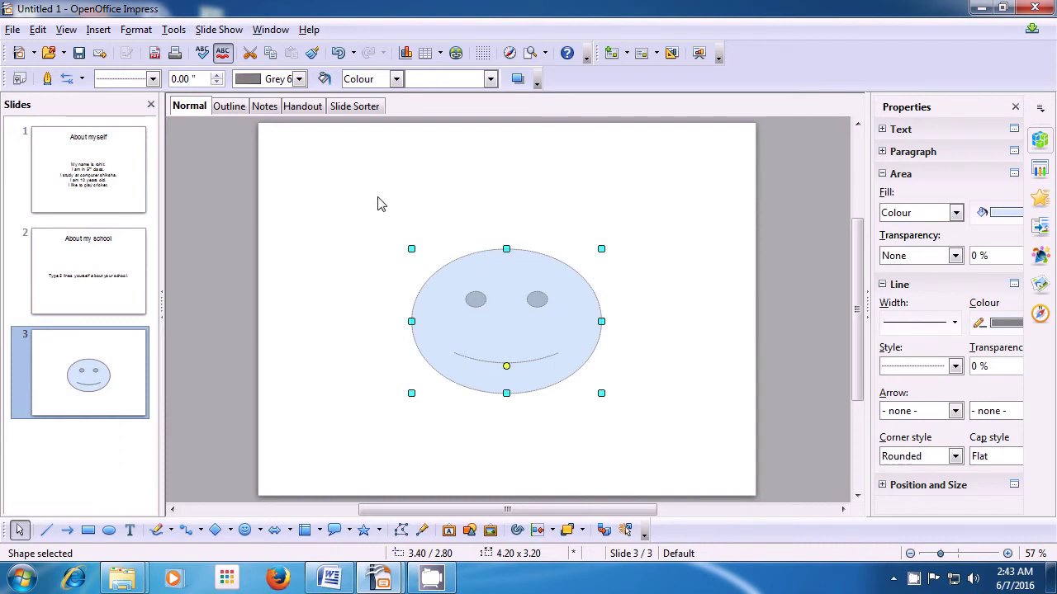
Set the smiley face's line width to 0.22" and its line colour to Yellow 1.
click(216, 75)
click(216, 75)
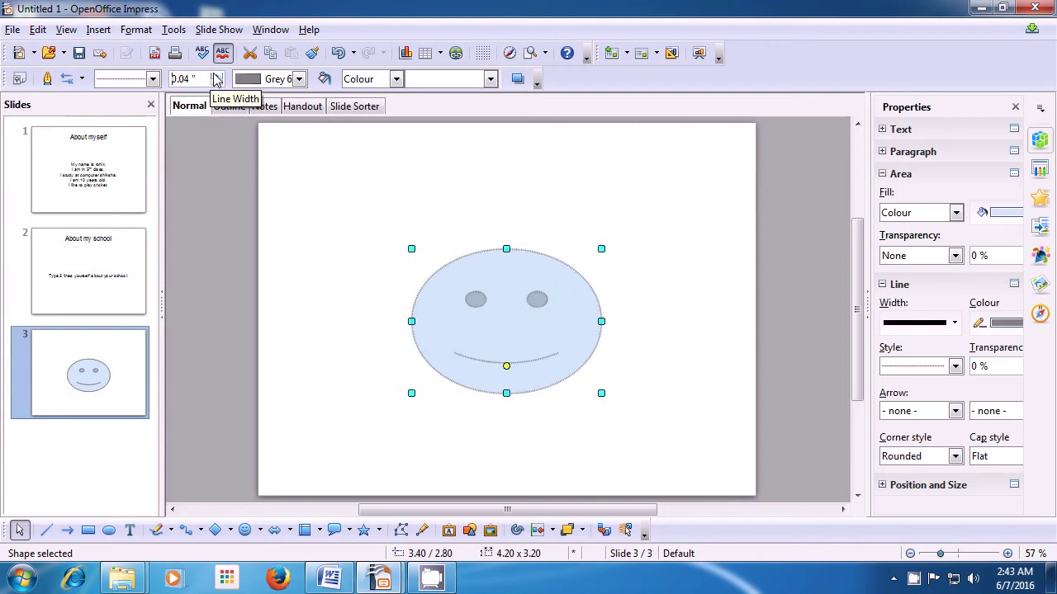
click(216, 76)
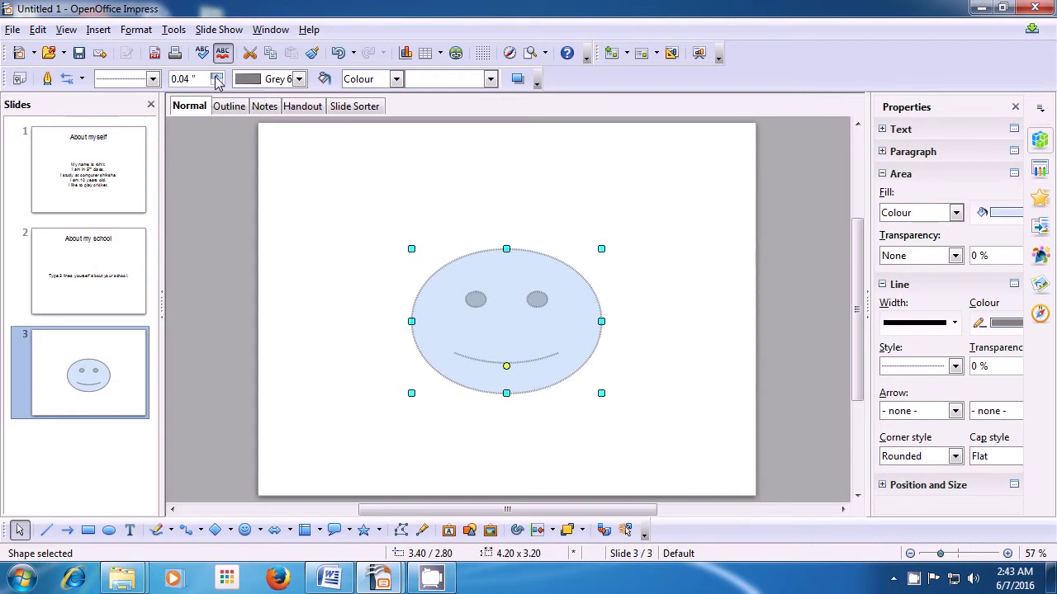
click(216, 75)
click(216, 75)
click(217, 75)
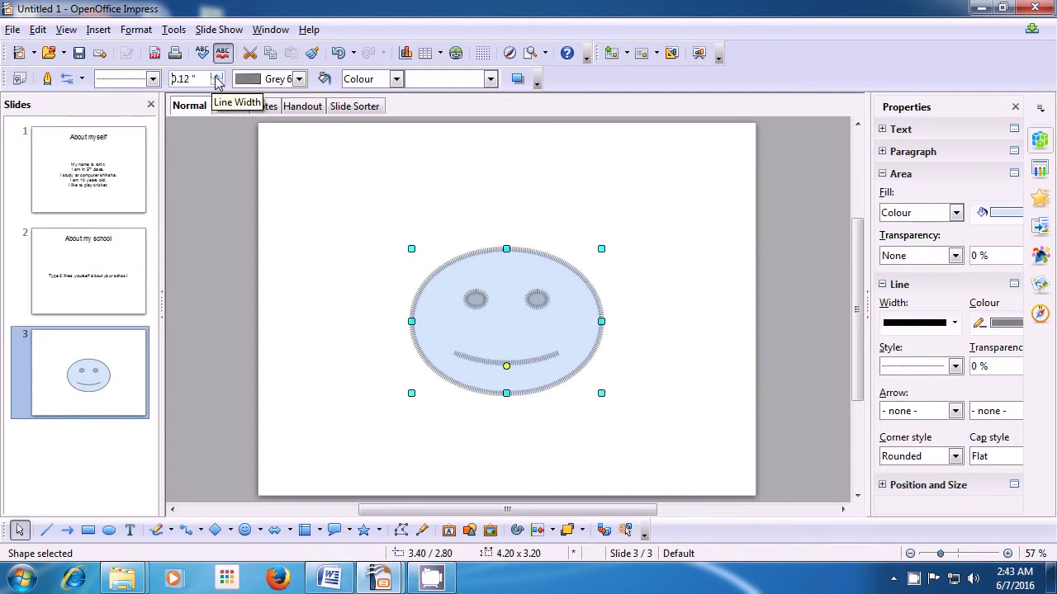
click(217, 76)
click(216, 75)
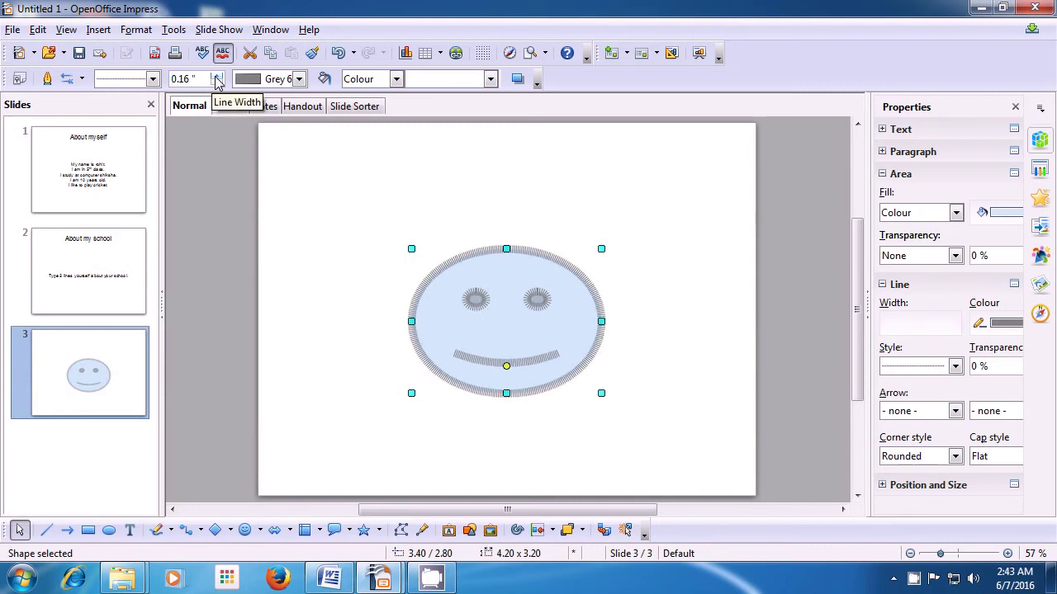
click(216, 75)
click(216, 75)
click(216, 75)
click(216, 75)
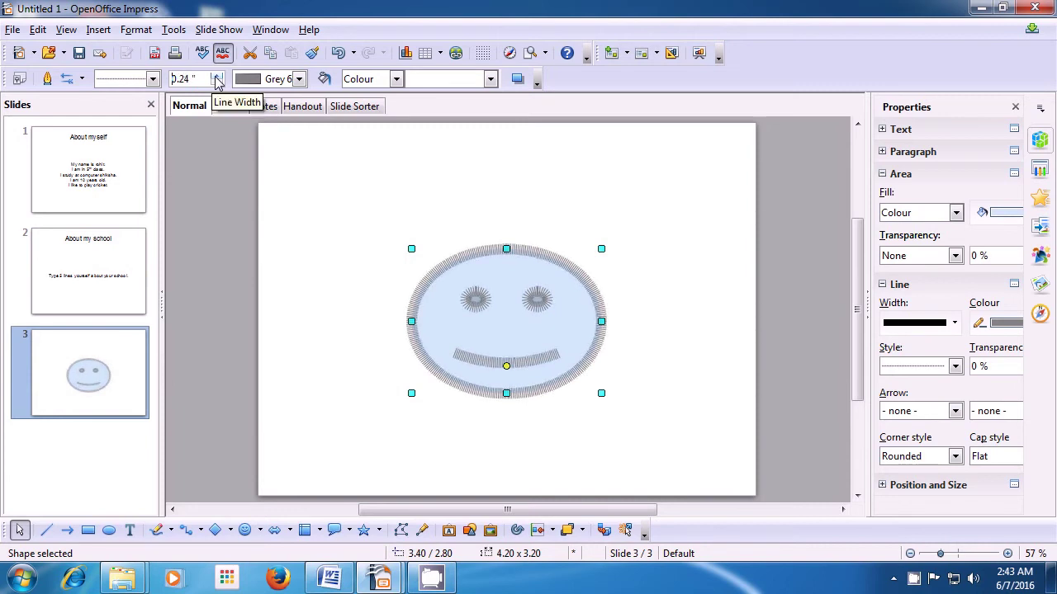
click(216, 82)
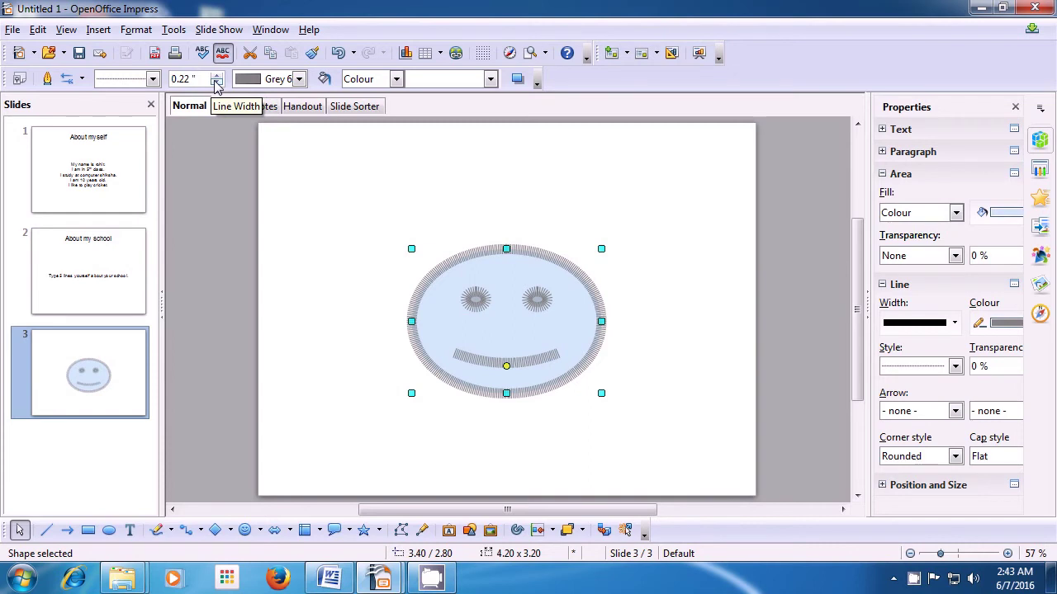
click(299, 79)
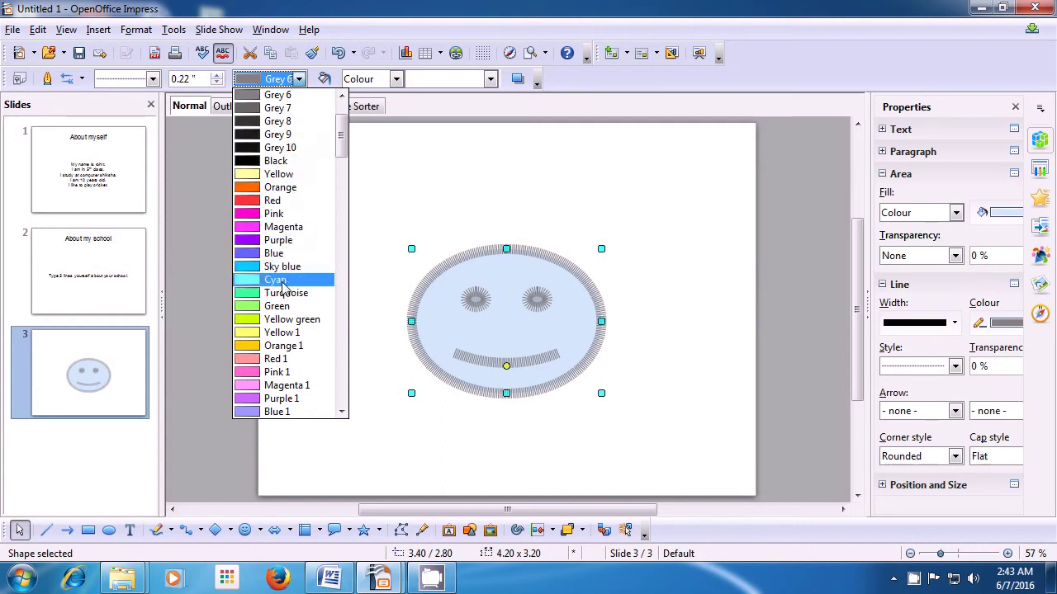
click(293, 333)
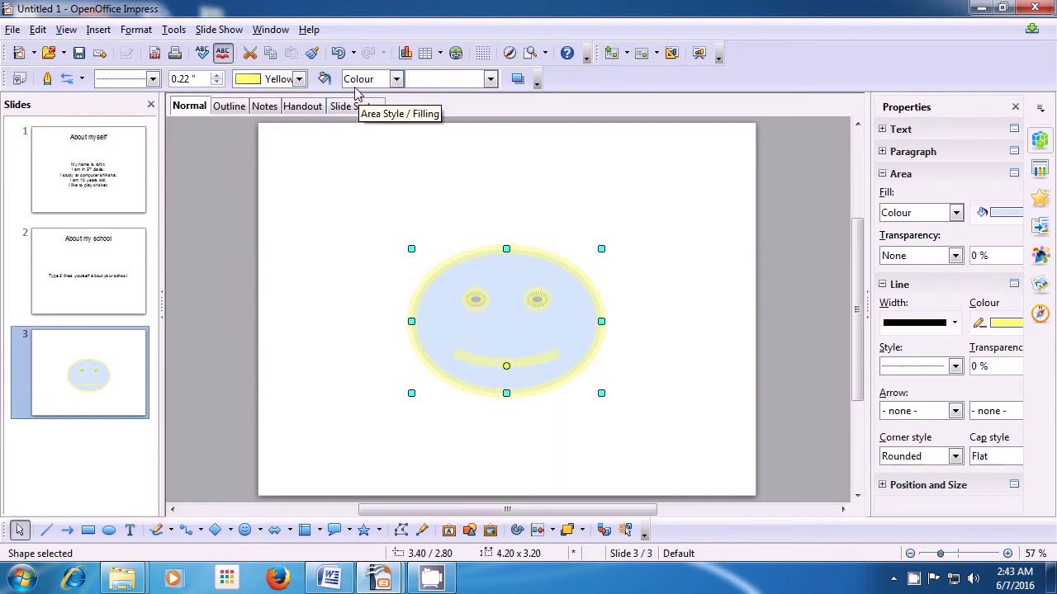
Change the smiley face's fill type to Gradient and apply the Gradient 3 preset.
click(397, 80)
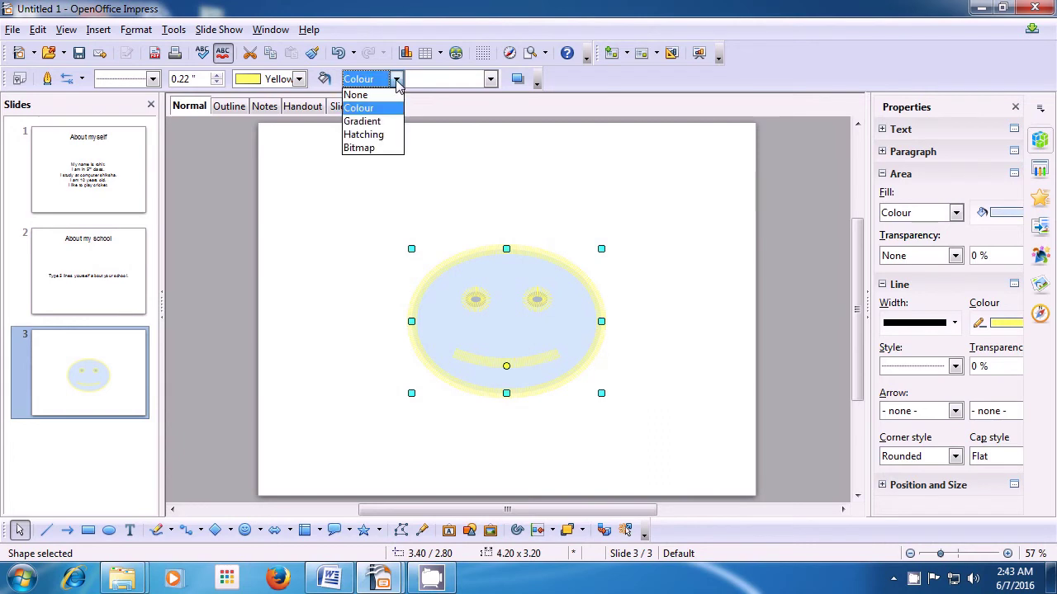
click(380, 126)
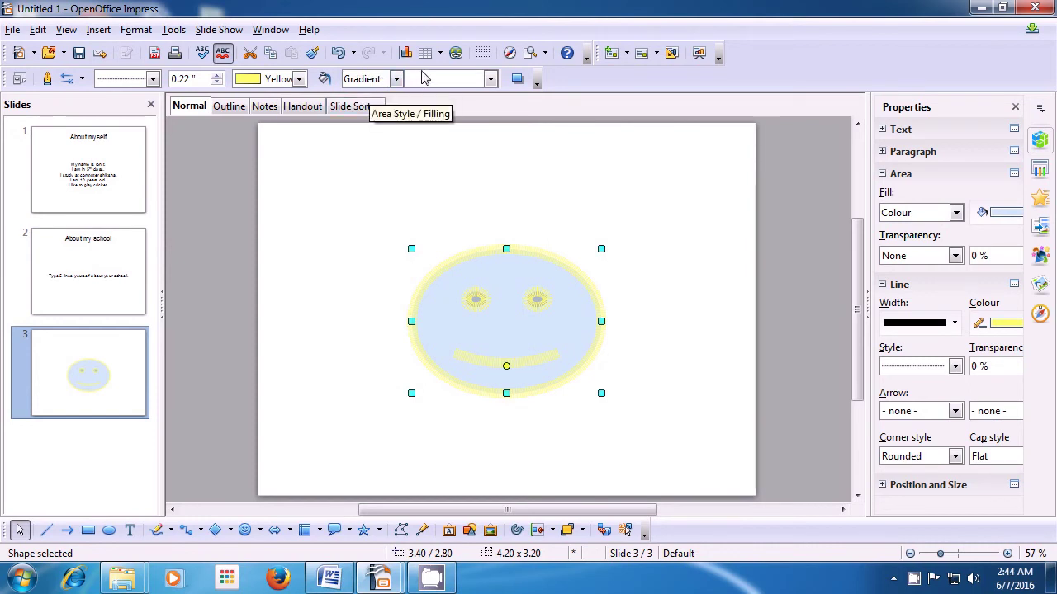
click(490, 79)
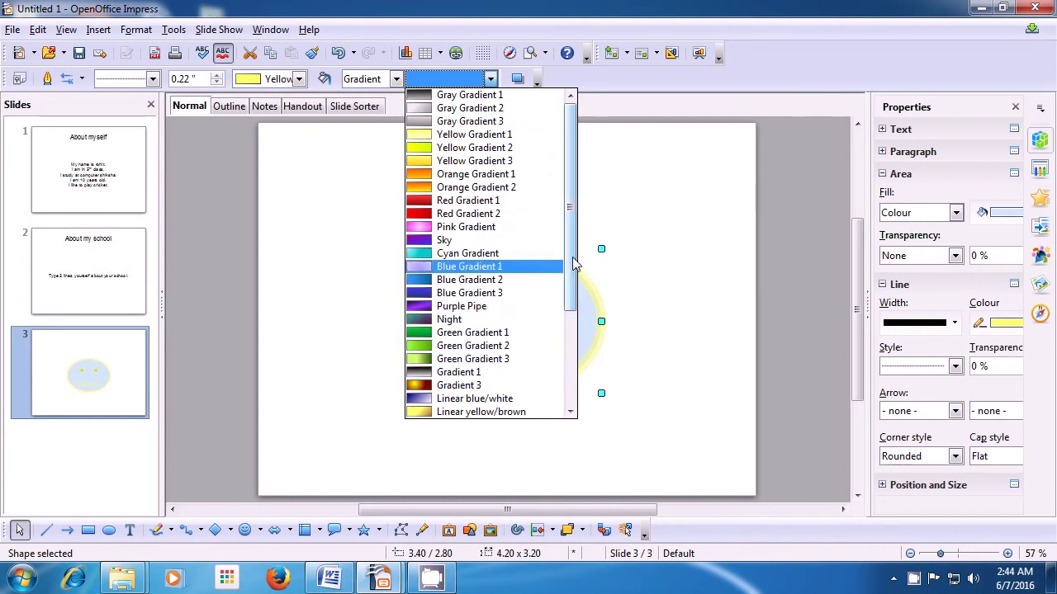
drag(576, 264, 560, 378)
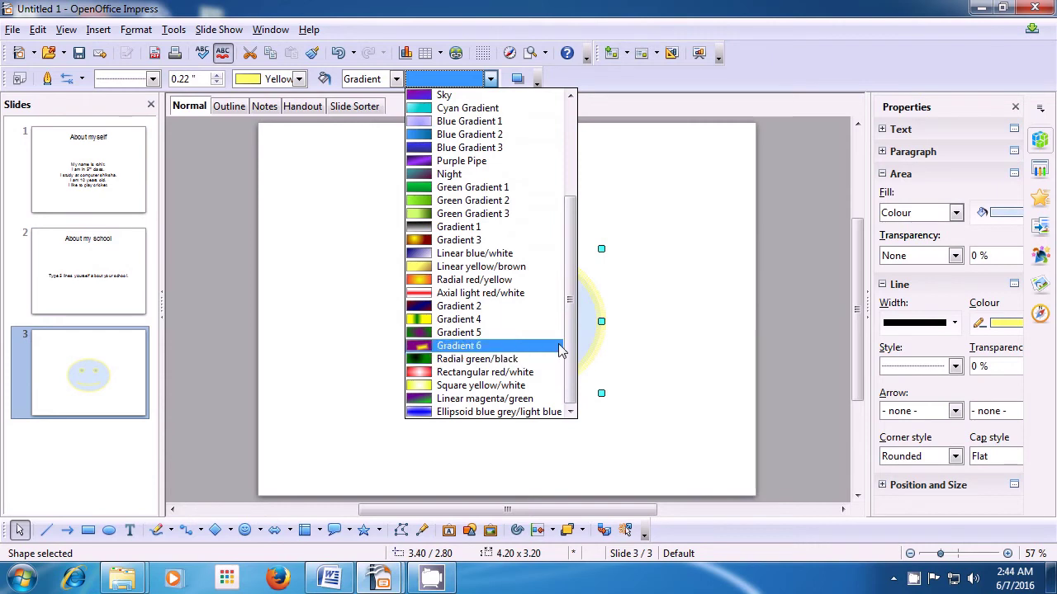
click(460, 240)
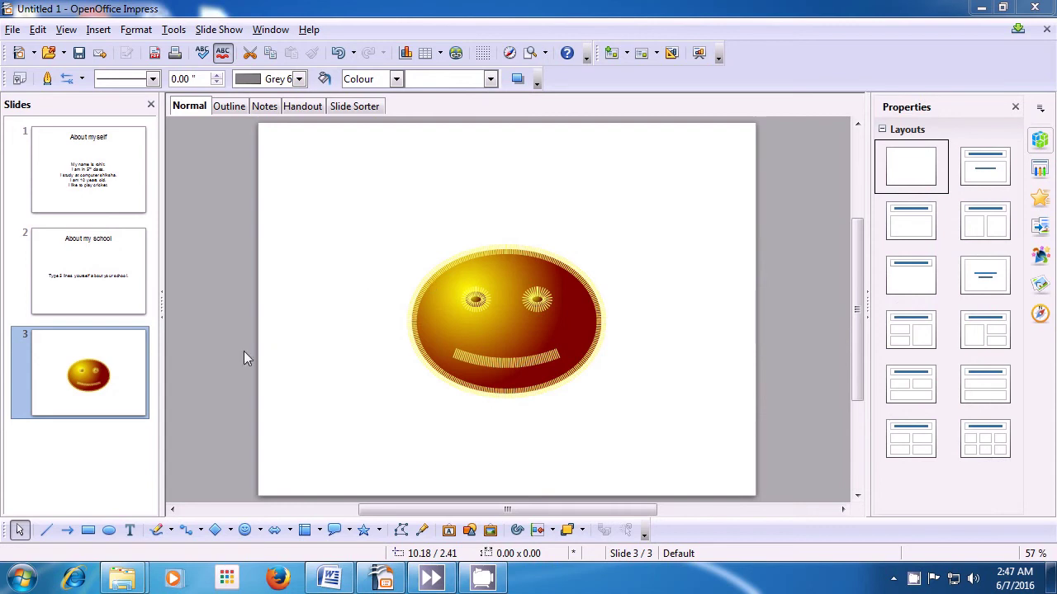
Add a new slide after slide 3 and draw a cube about 4.00 × 4.10 inches slightly below its centre.
right_click(106, 360)
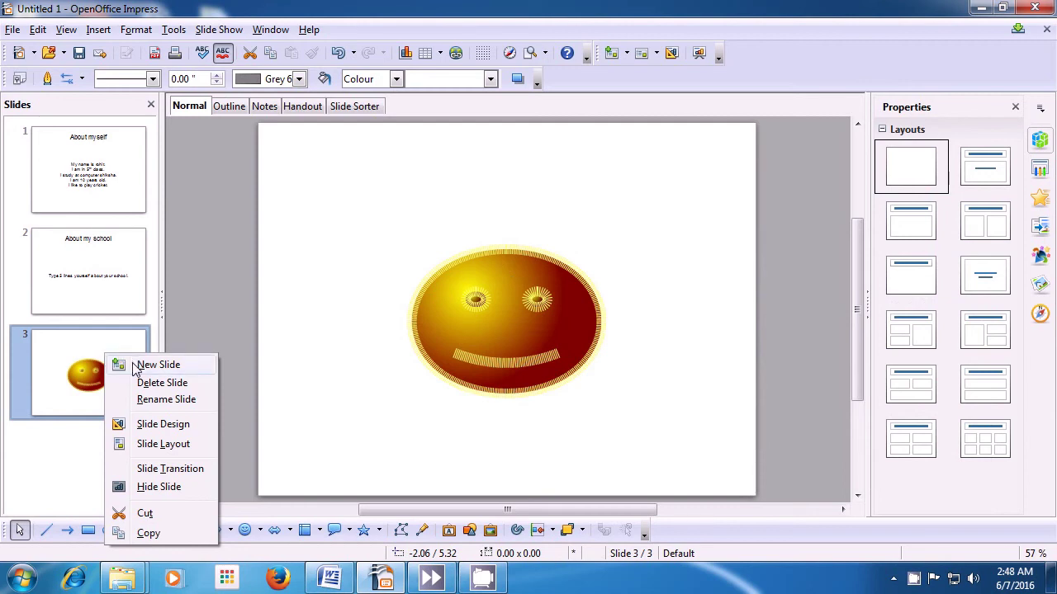
click(137, 366)
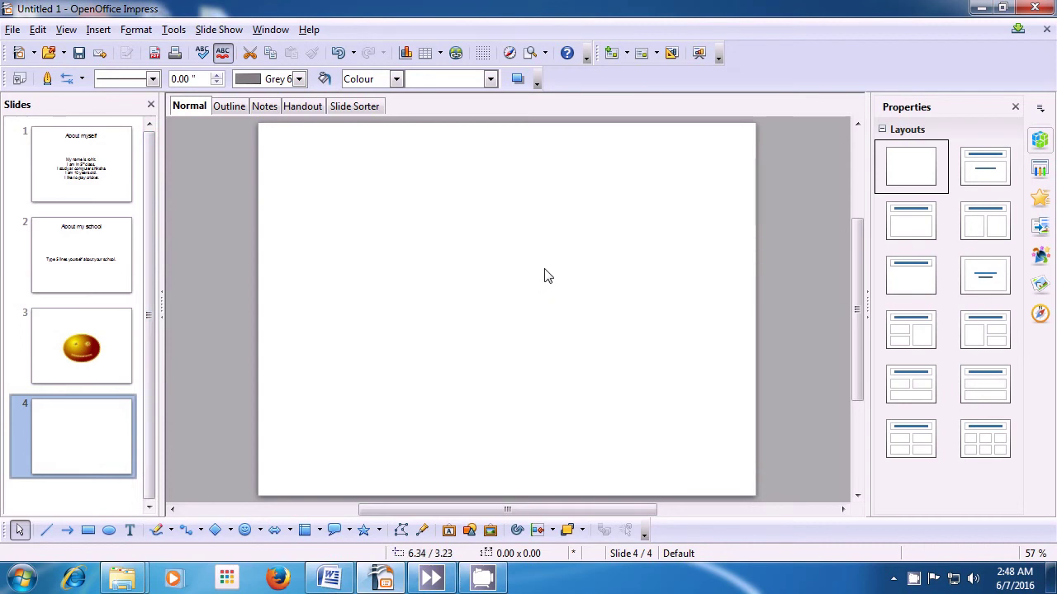
click(231, 531)
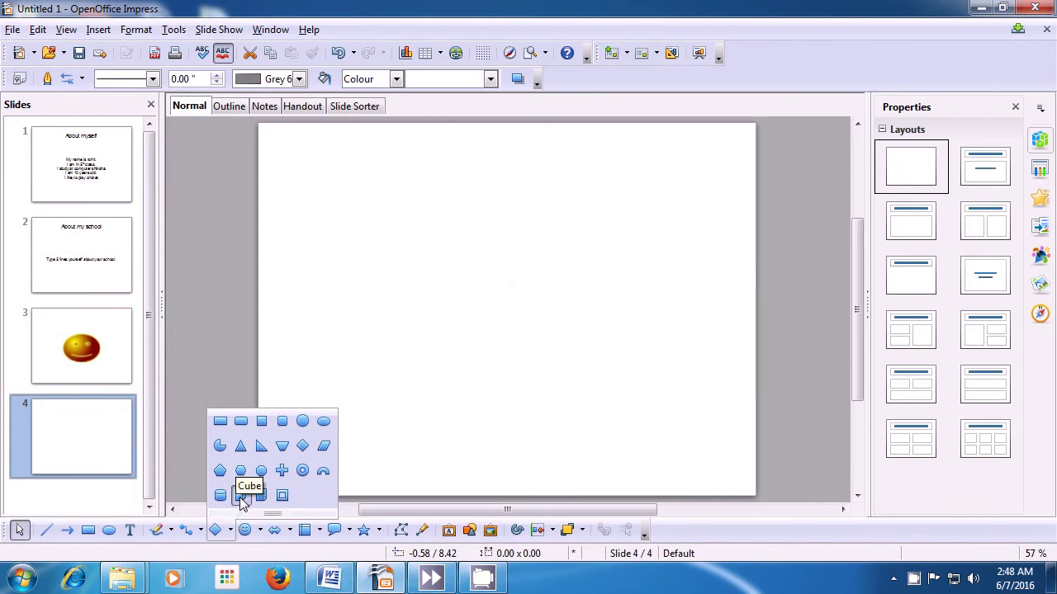
click(241, 495)
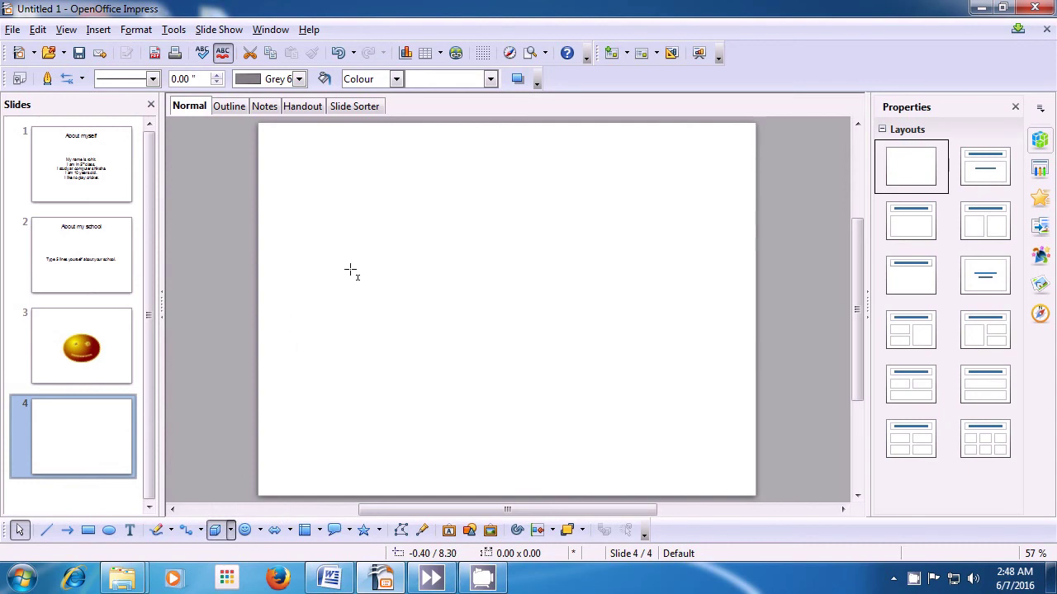
drag(448, 269, 628, 451)
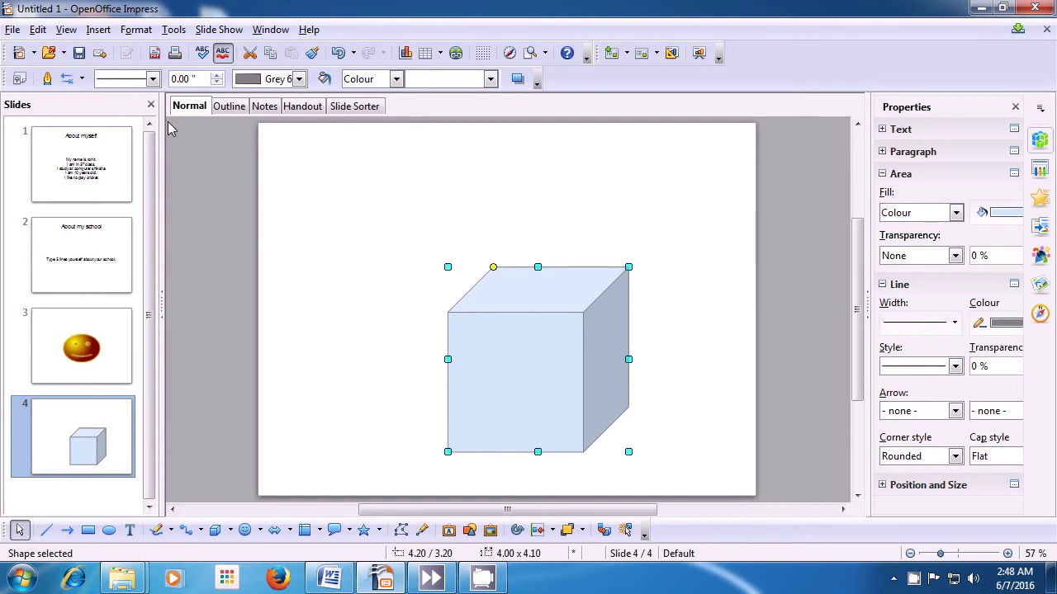
Give the cube's outline the Ultrafine Dashed style and a line width of 0.22".
click(152, 79)
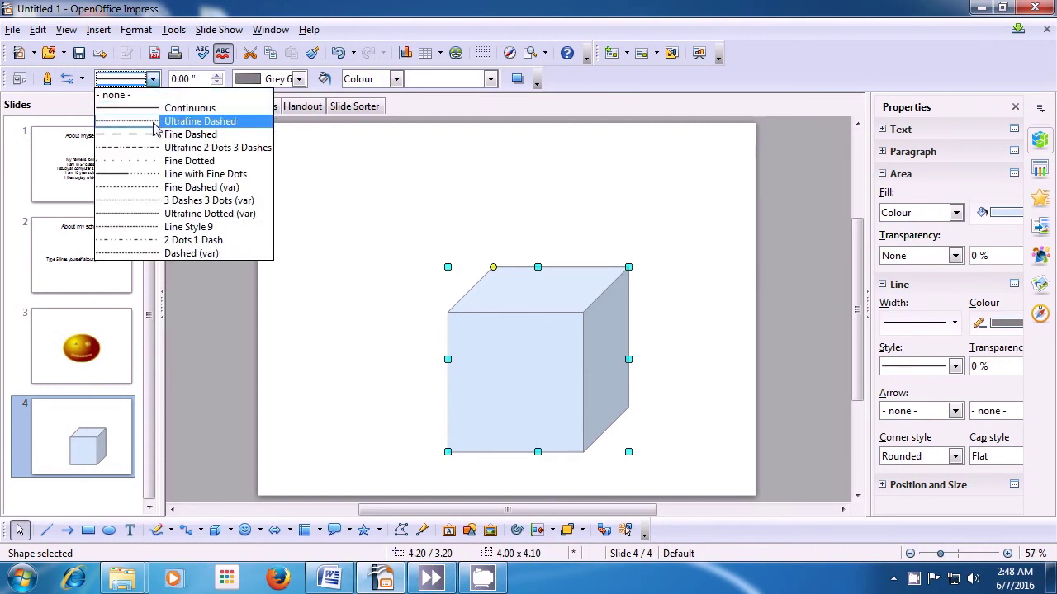
click(154, 122)
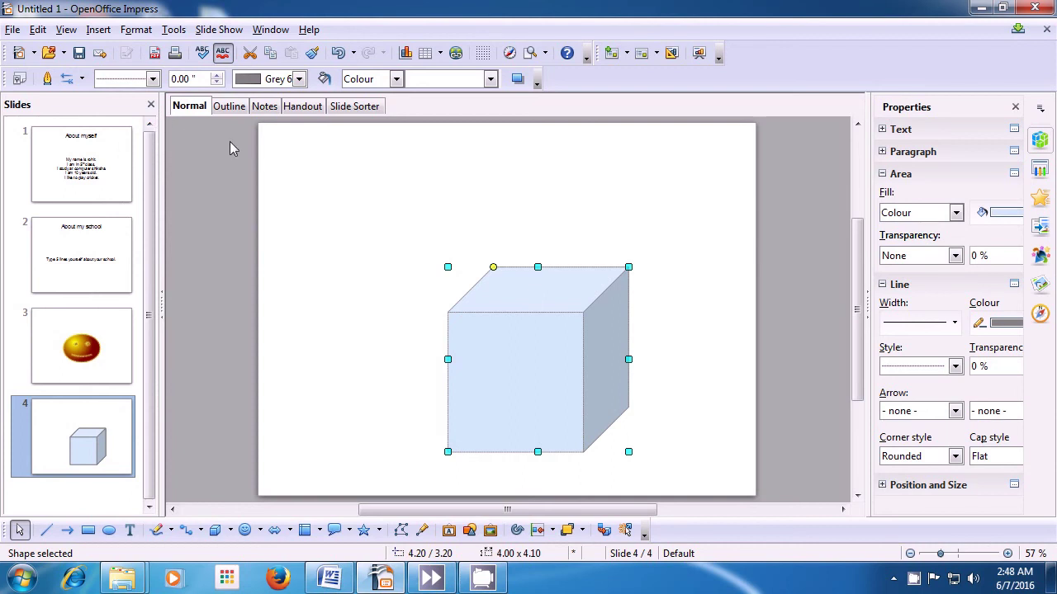
click(217, 75)
click(217, 75)
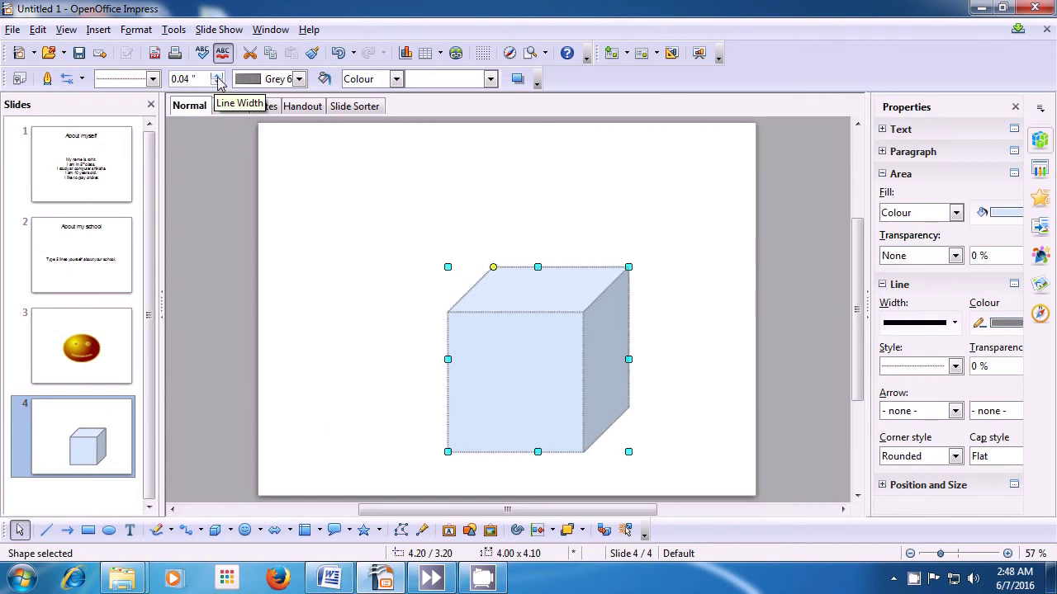
click(217, 75)
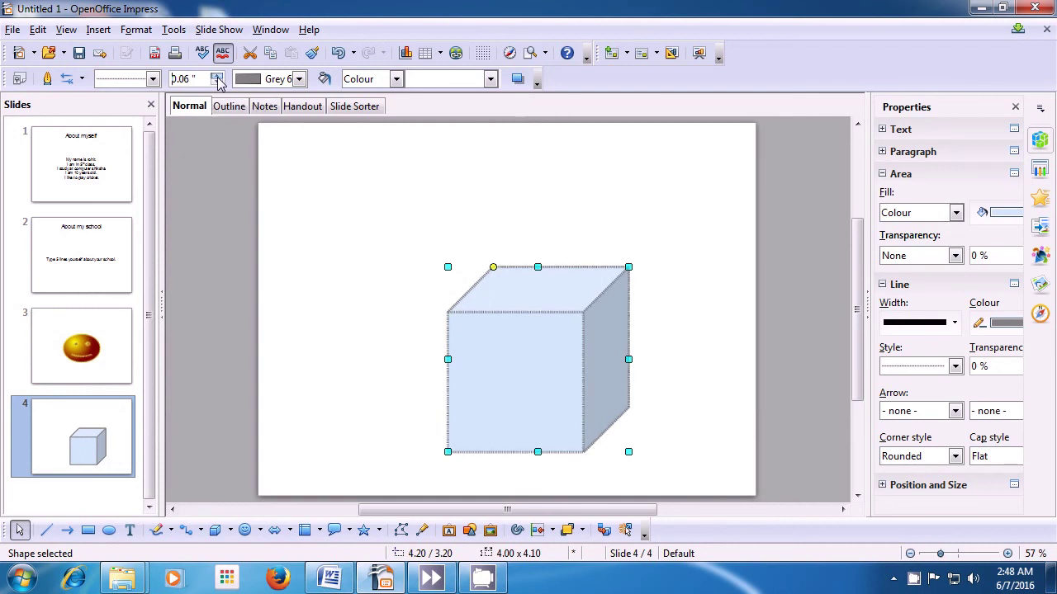
click(217, 75)
click(217, 75)
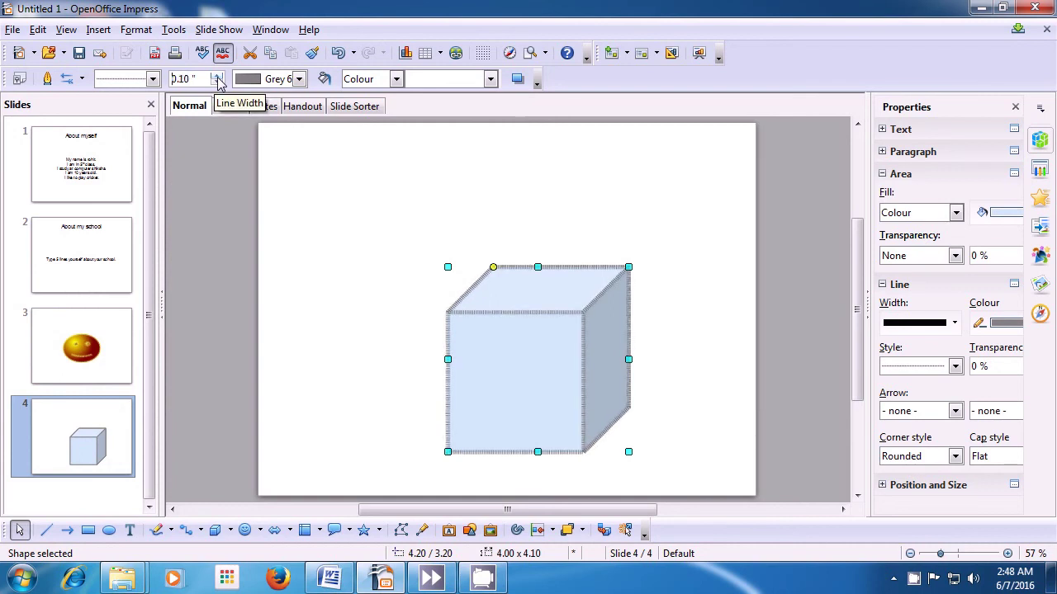
click(217, 75)
click(217, 75)
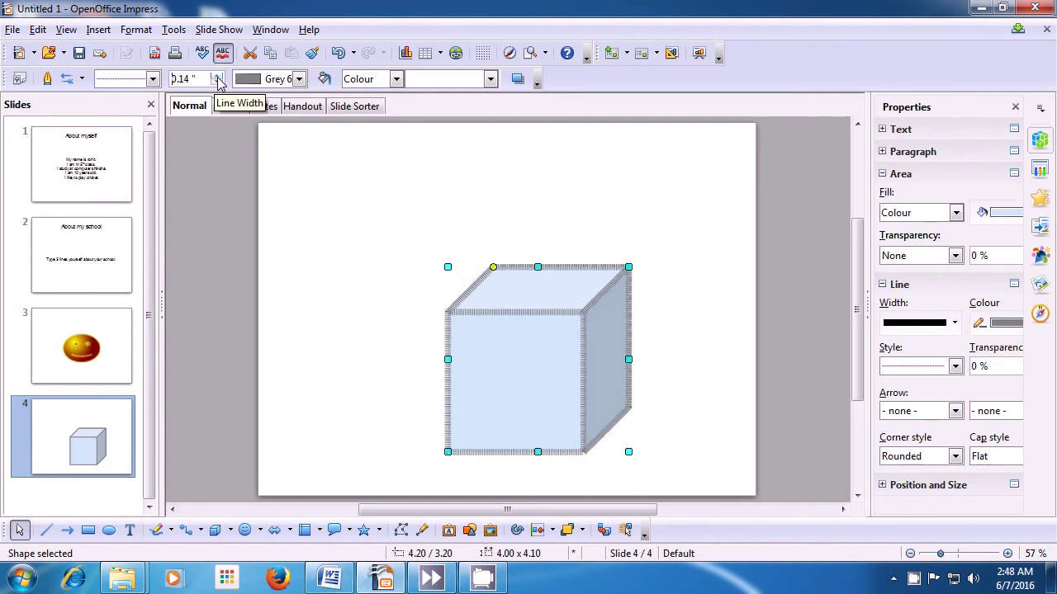
click(217, 75)
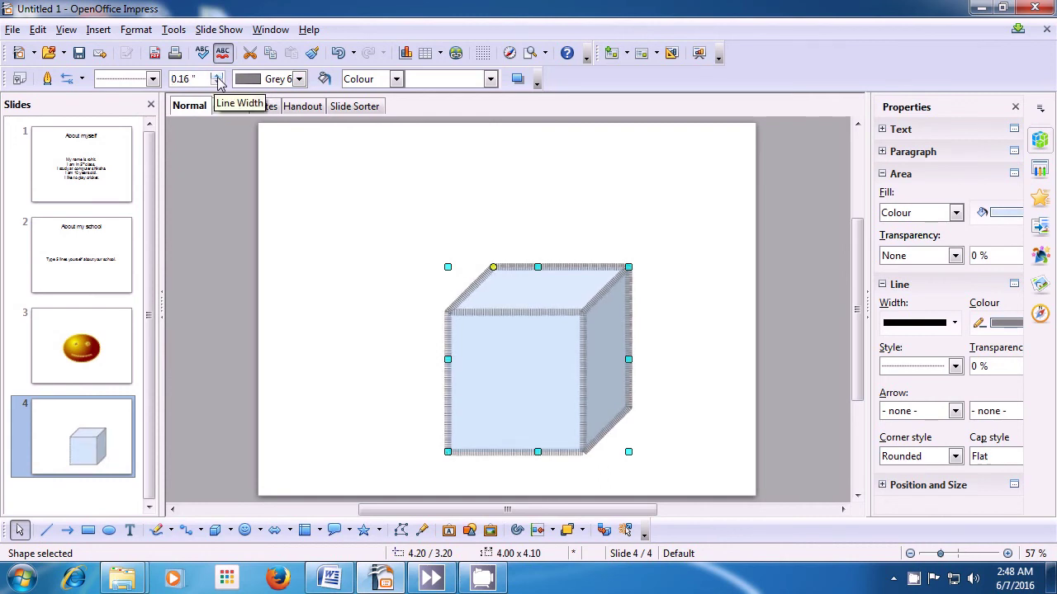
click(217, 75)
click(217, 75)
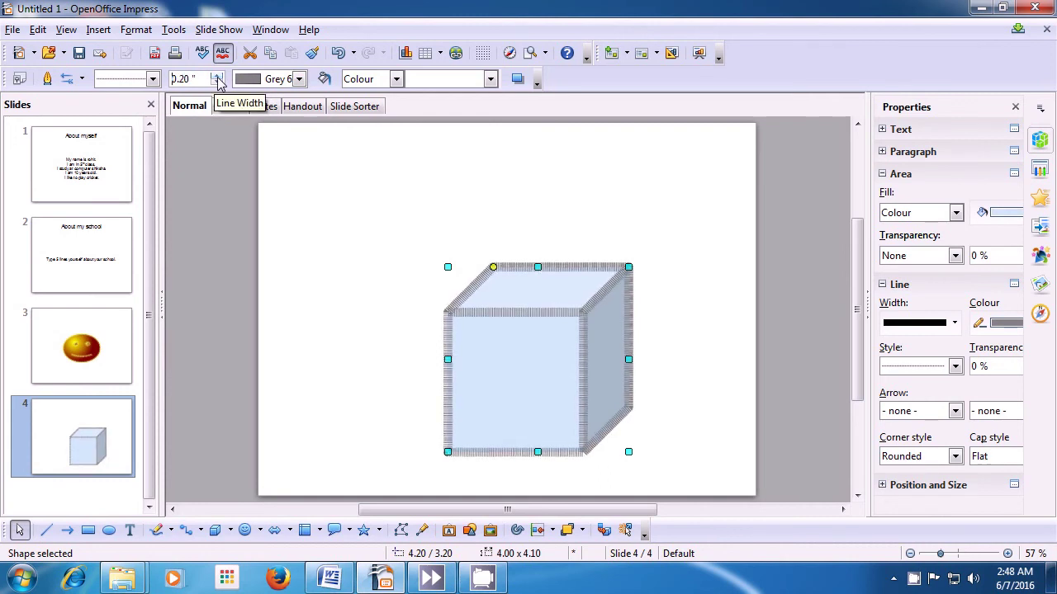
click(217, 75)
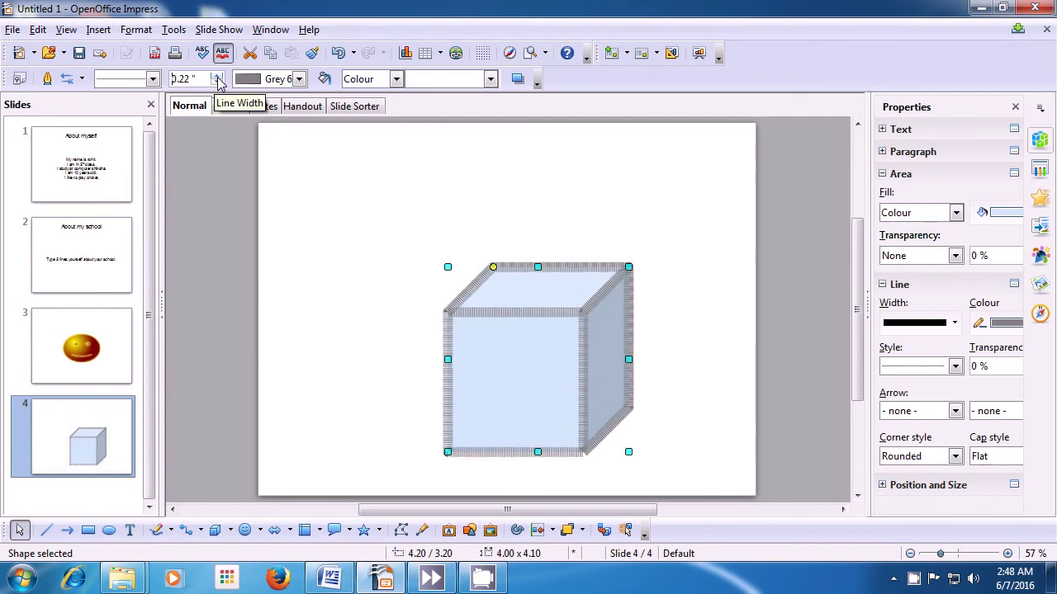
Set the cube's line width to 0.24" and its line colour to Green 3.
click(217, 75)
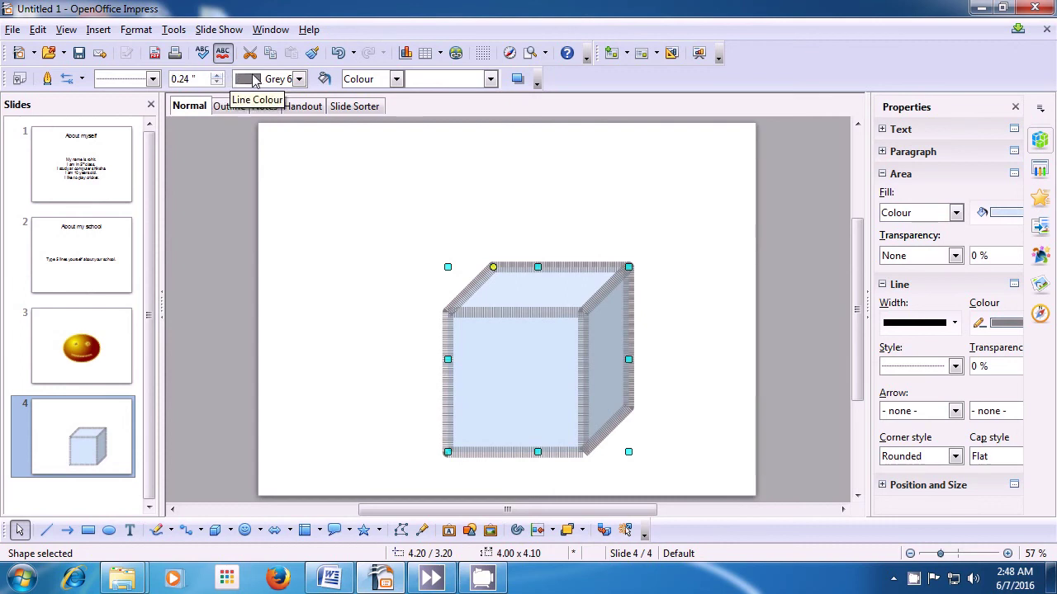
click(300, 79)
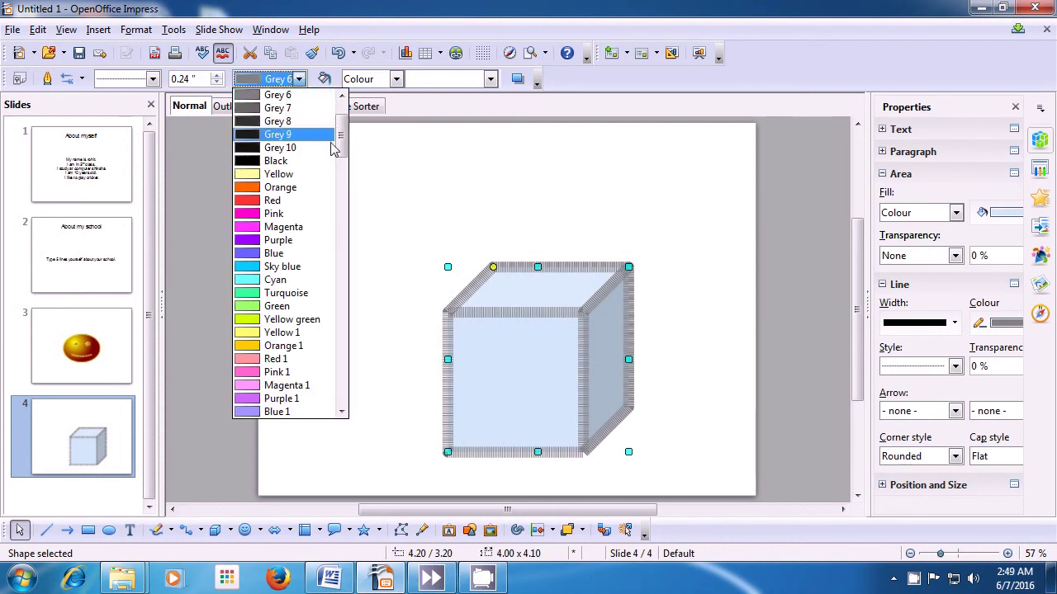
drag(346, 152, 347, 195)
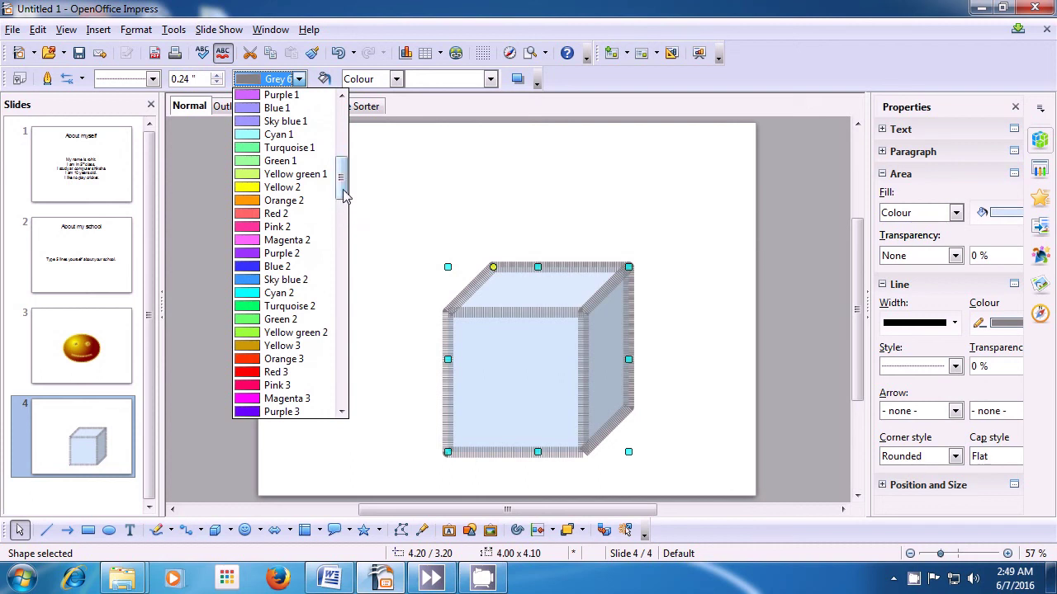
drag(346, 194, 344, 217)
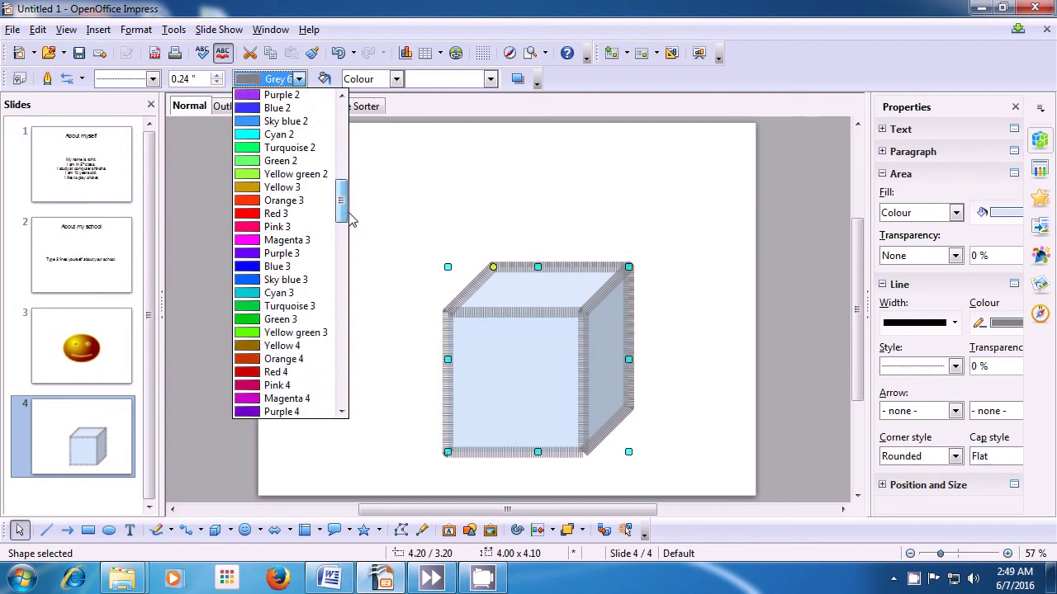
click(282, 320)
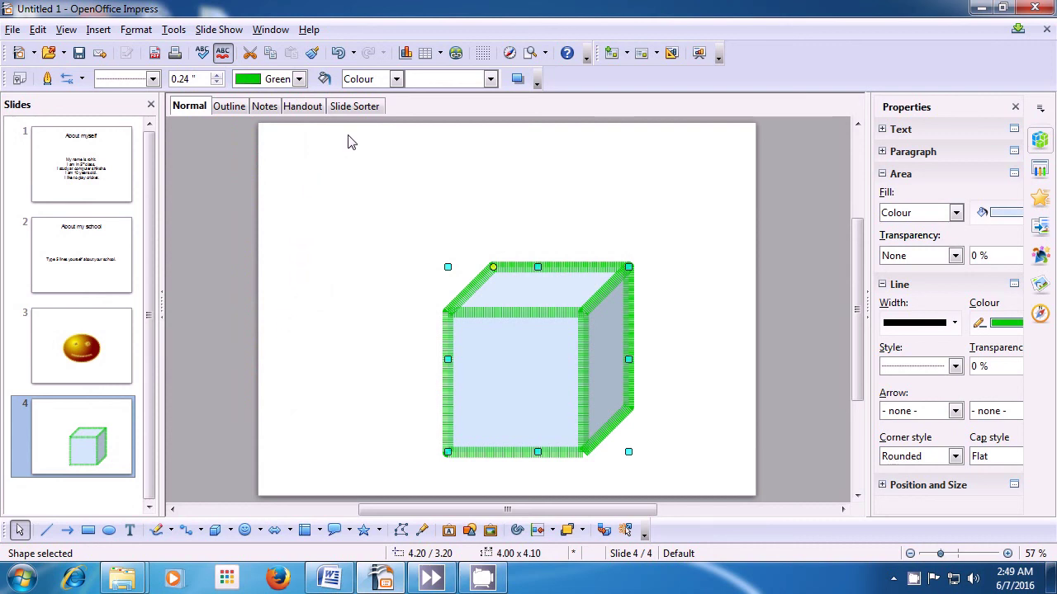
Change the cube's fill type to Bitmap with the Brownstone pattern and add a shadow to the cube.
click(396, 80)
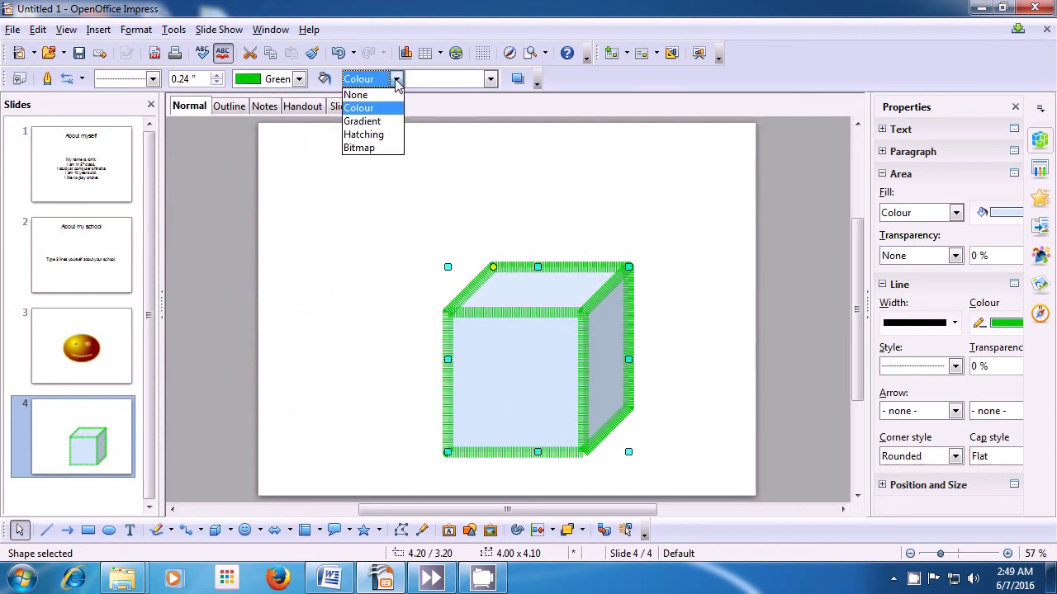
click(374, 148)
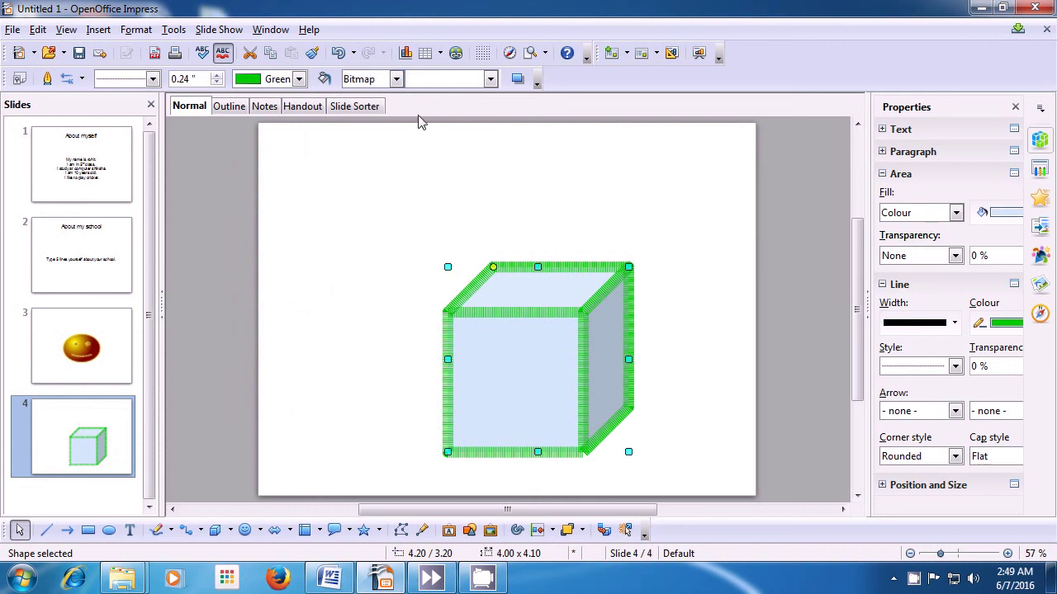
click(490, 79)
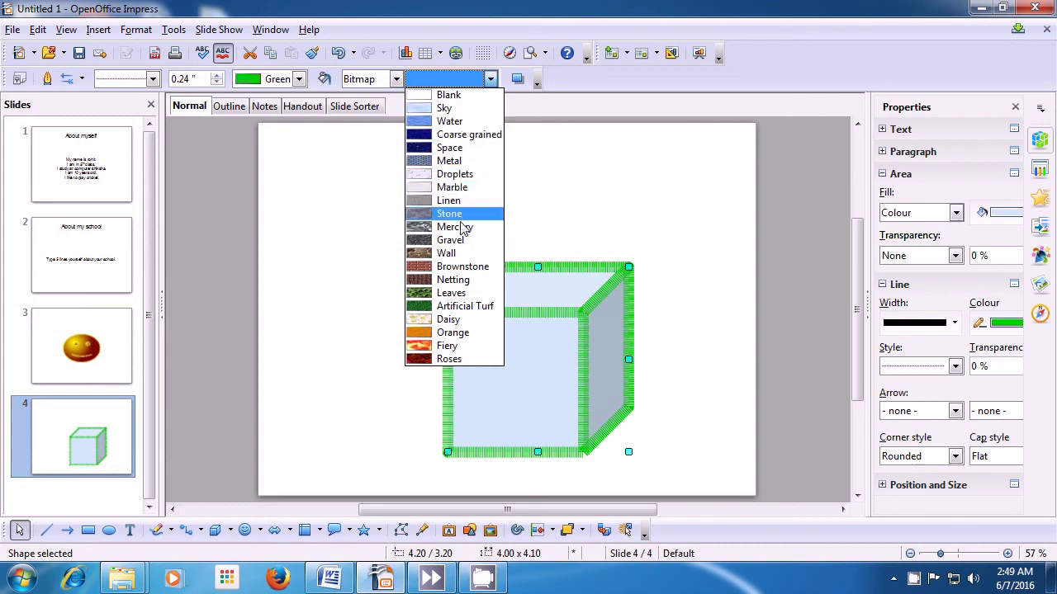
click(466, 268)
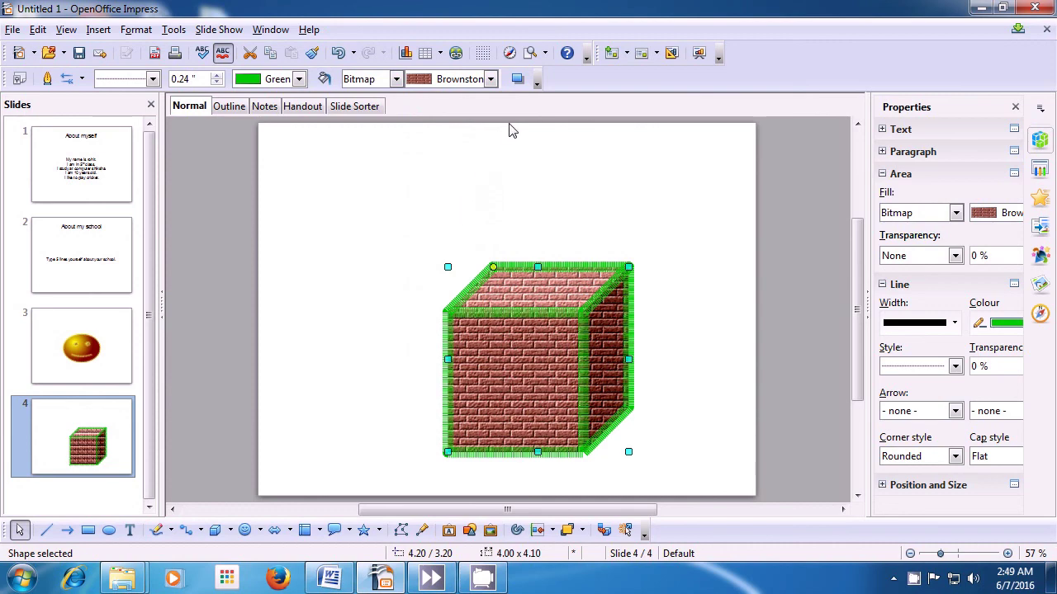
click(517, 80)
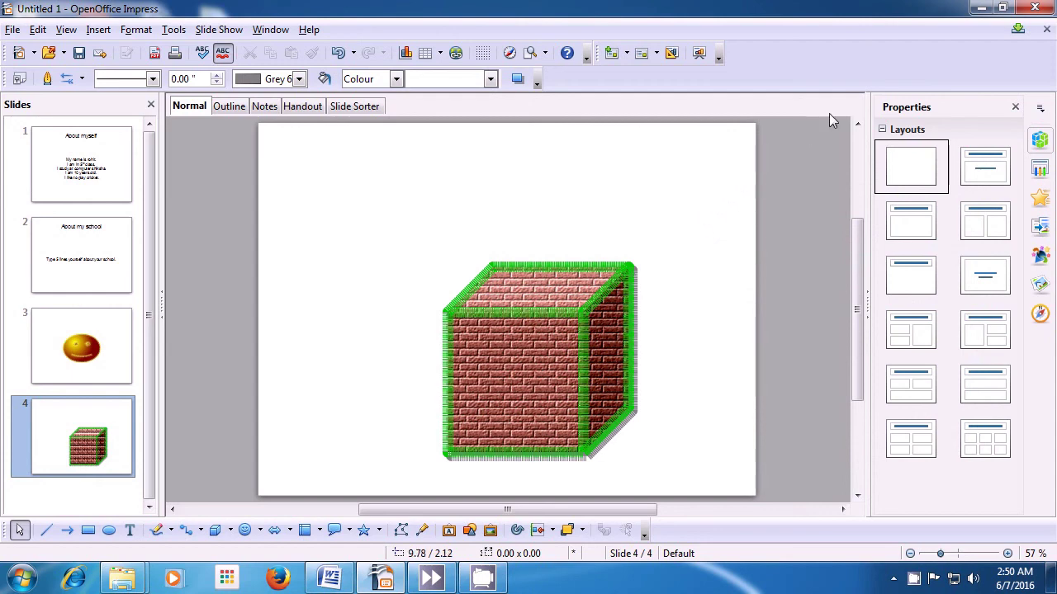
Close the presentation and discard its unsaved changes.
click(1038, 7)
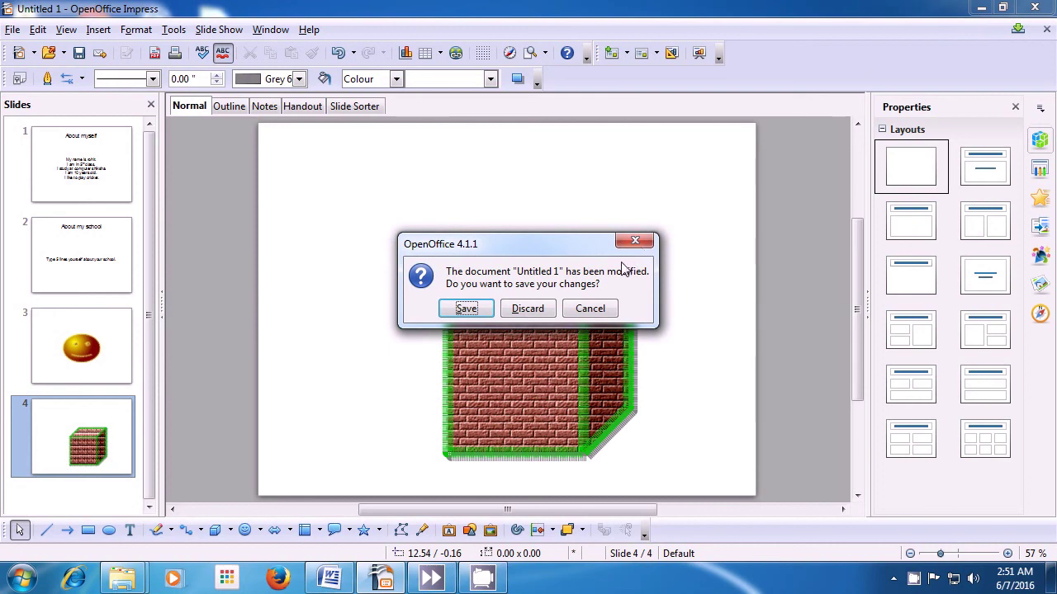
click(528, 309)
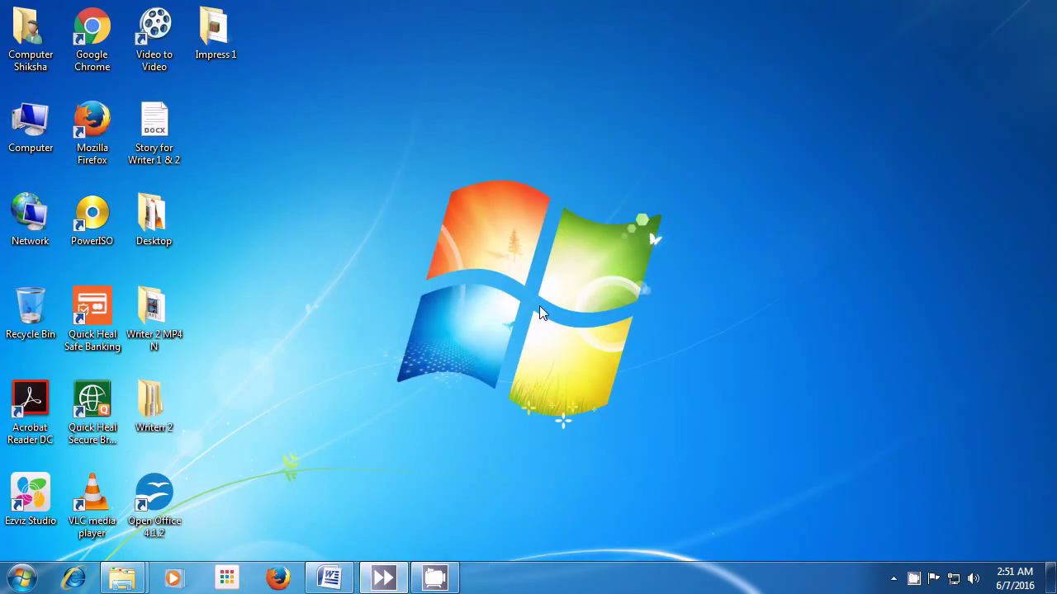